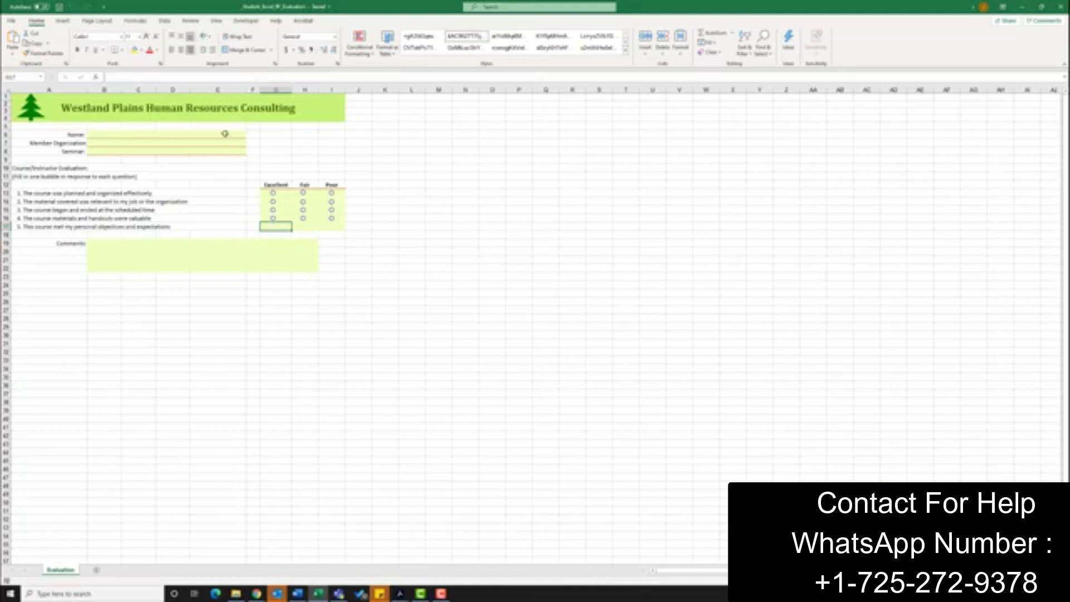
- Turn on Design Mode and insert an ActiveX option button in the Excellent column for question 5
left_click(245, 21)
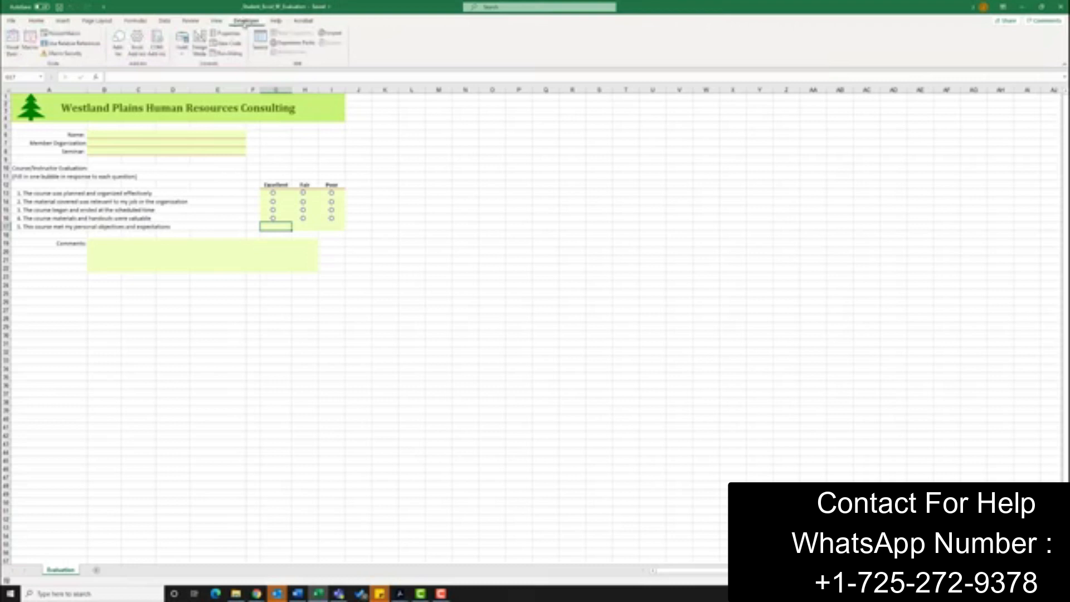
left_click(199, 49)
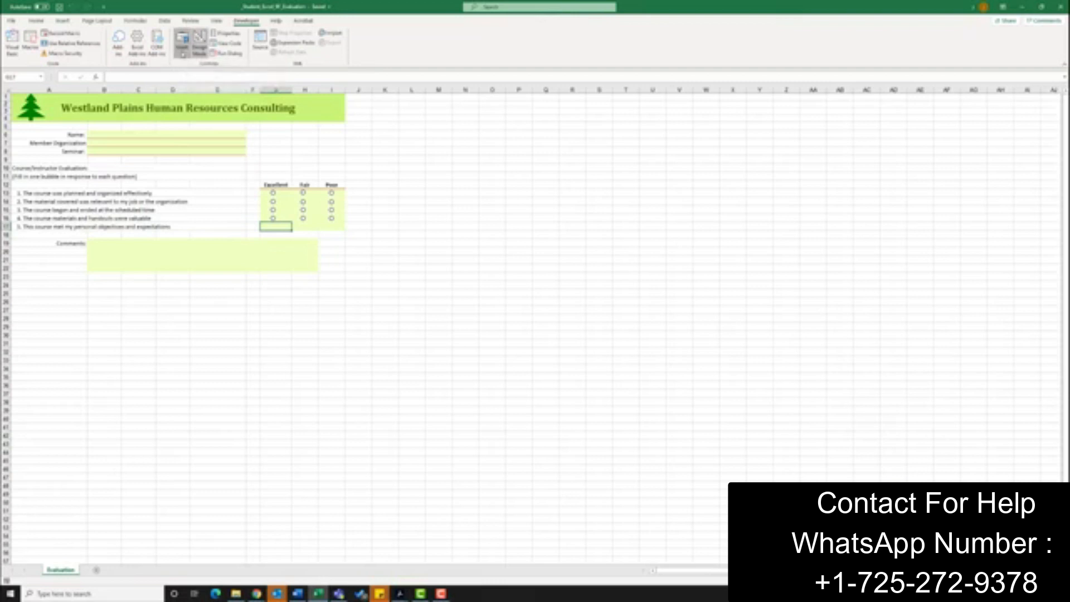
left_click(183, 51)
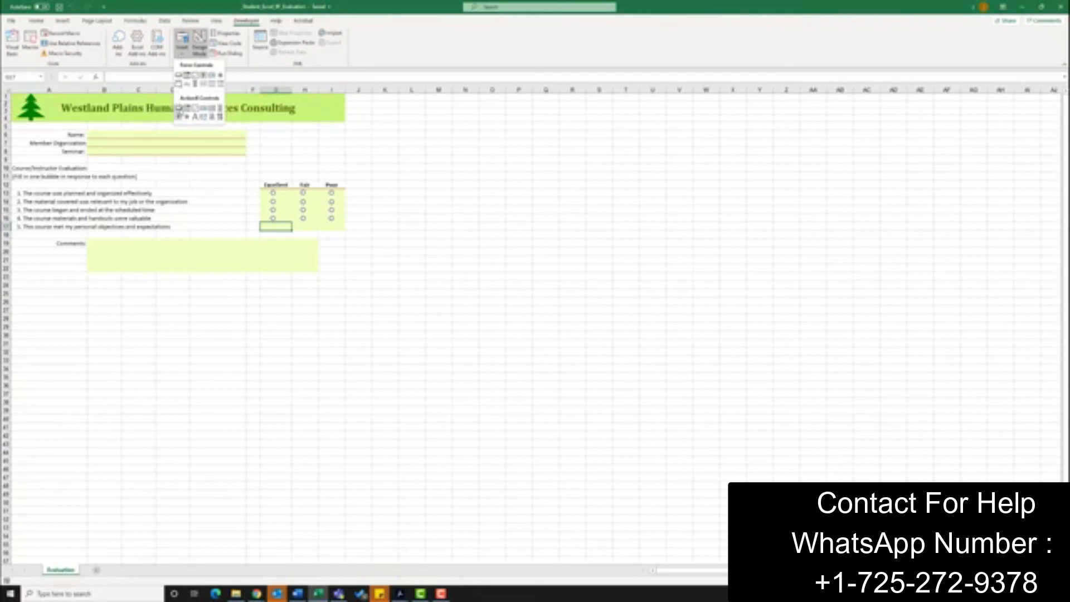
left_click(187, 118)
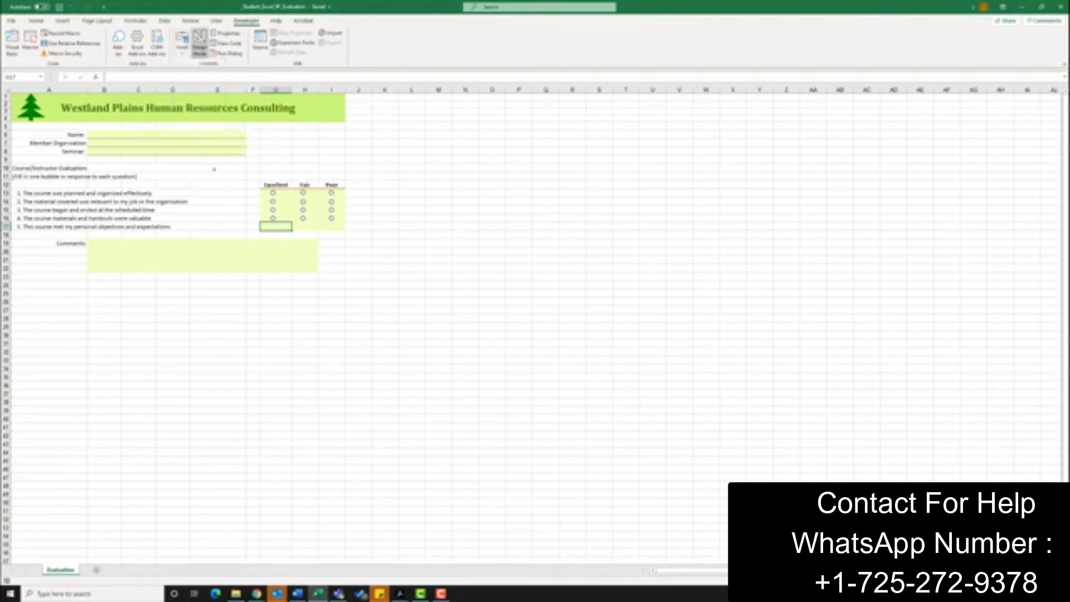
left_click(271, 223)
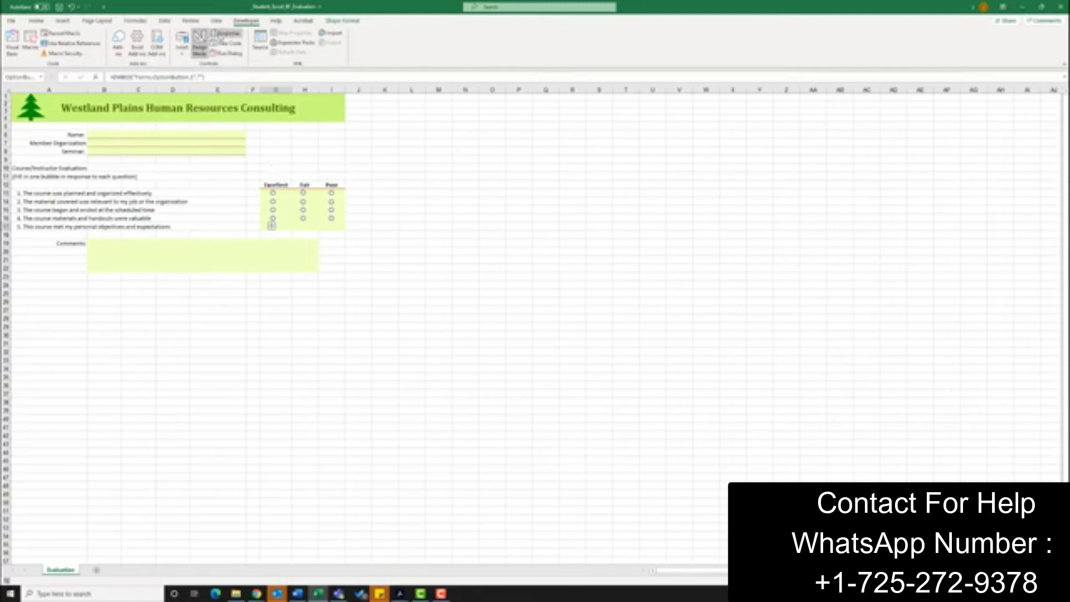
- Open the option button's properties and rename it Q5E
left_click(226, 34)
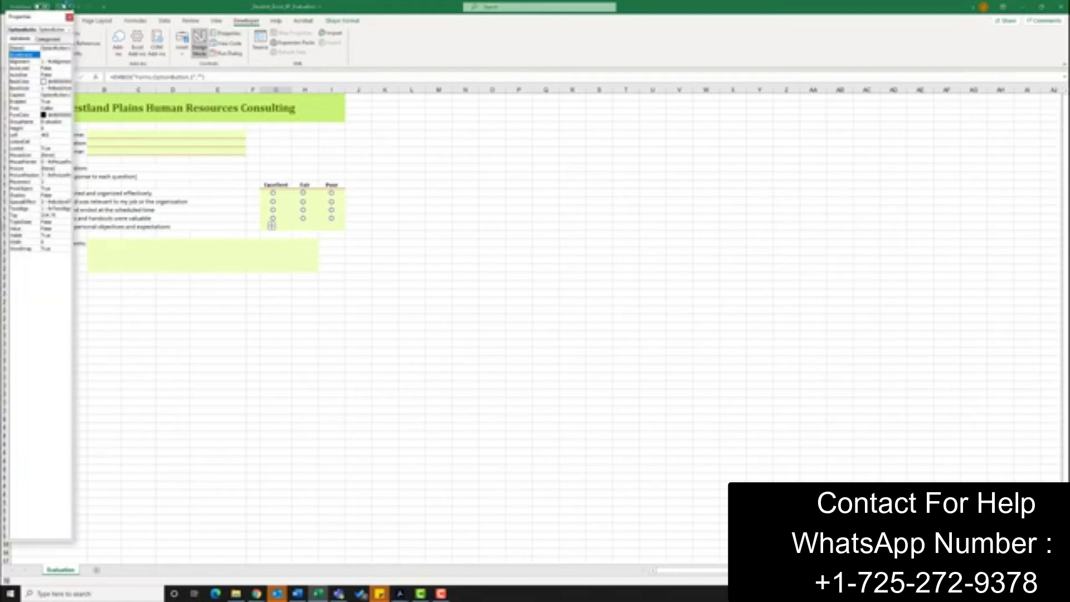
left_click_drag(33, 19, 597, 44)
left_click_drag(617, 132, 712, 142)
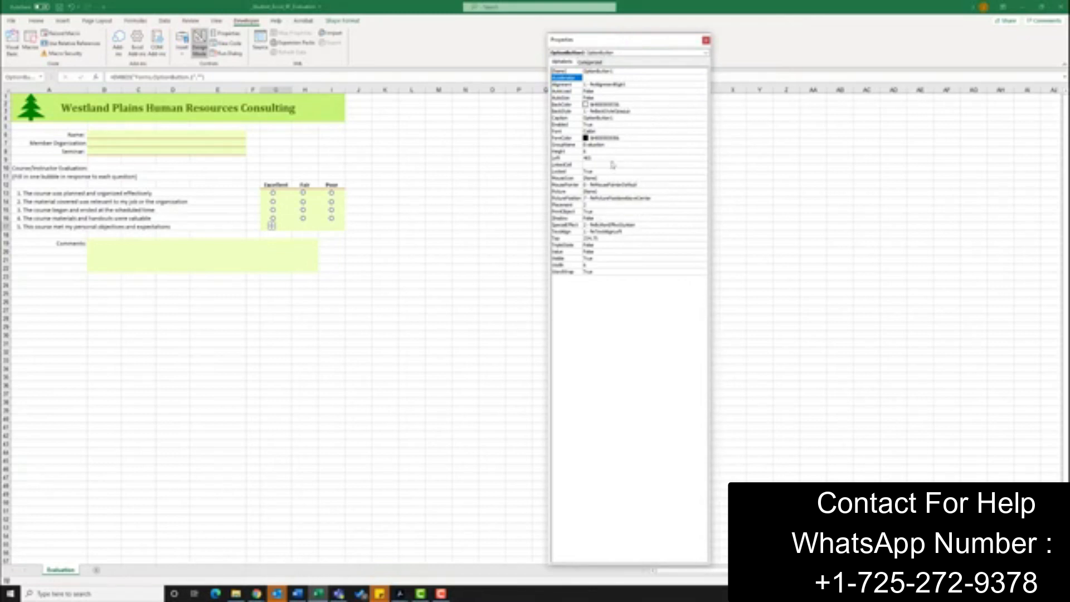
left_click(604, 73)
left_click_drag(619, 71, 576, 78)
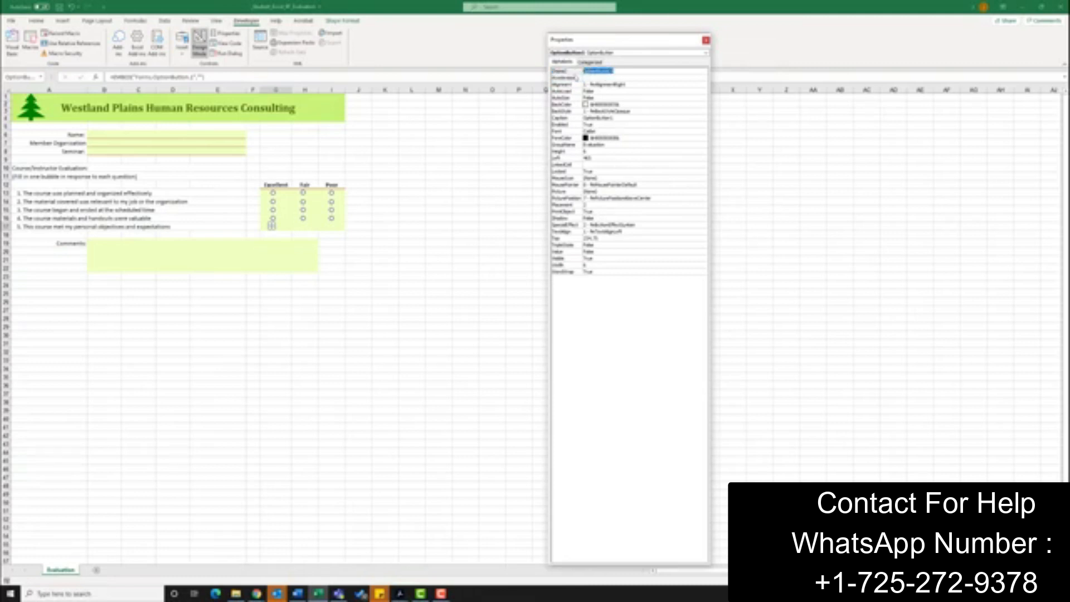
type("Q5E")
- Clear the option button's caption
left_click(623, 118)
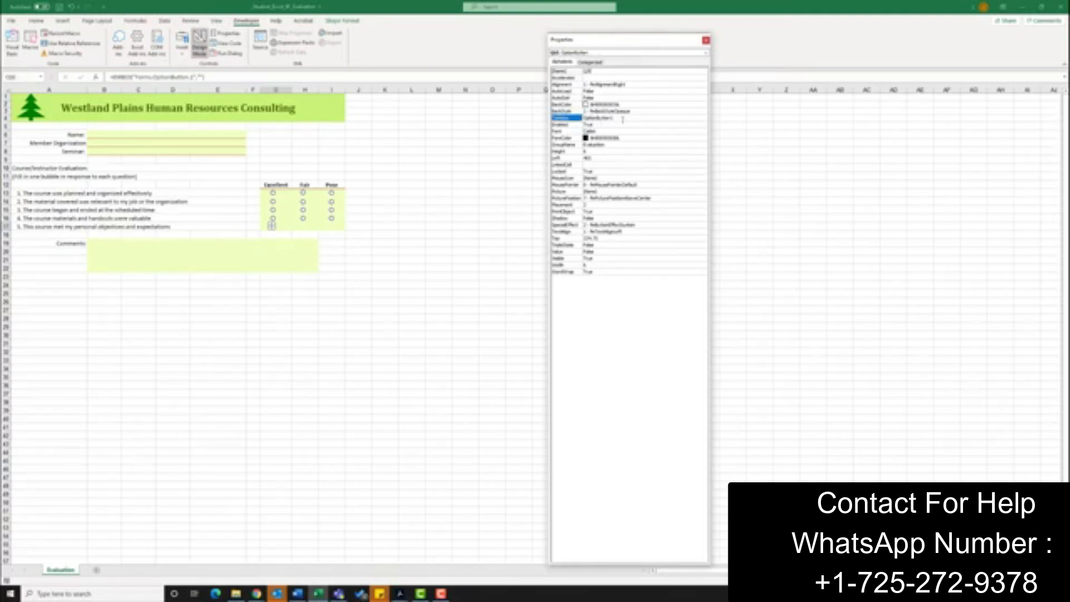
left_click_drag(614, 118, 582, 118)
key("BackSpace")
left_click(607, 119)
- Set the option button's GroupName to Question5
left_click(574, 145)
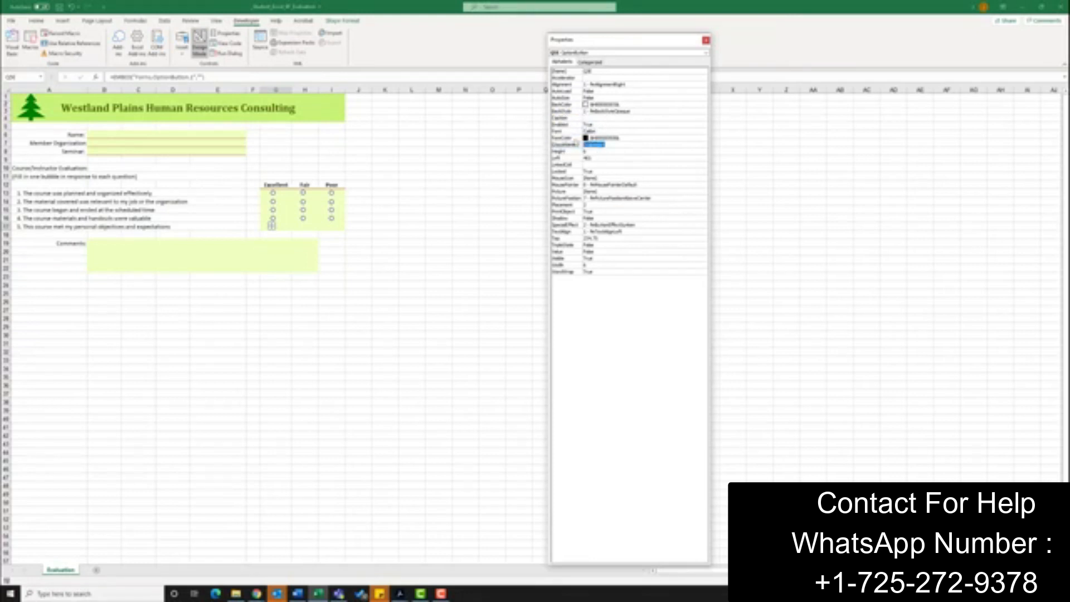
key("BackSpace")
type("Question")
- Set the option button's Height to 6.75 and edit its Left position
left_click(589, 152)
left_click(586, 151)
left_click(592, 159)
left_click_drag(592, 159, 578, 158)
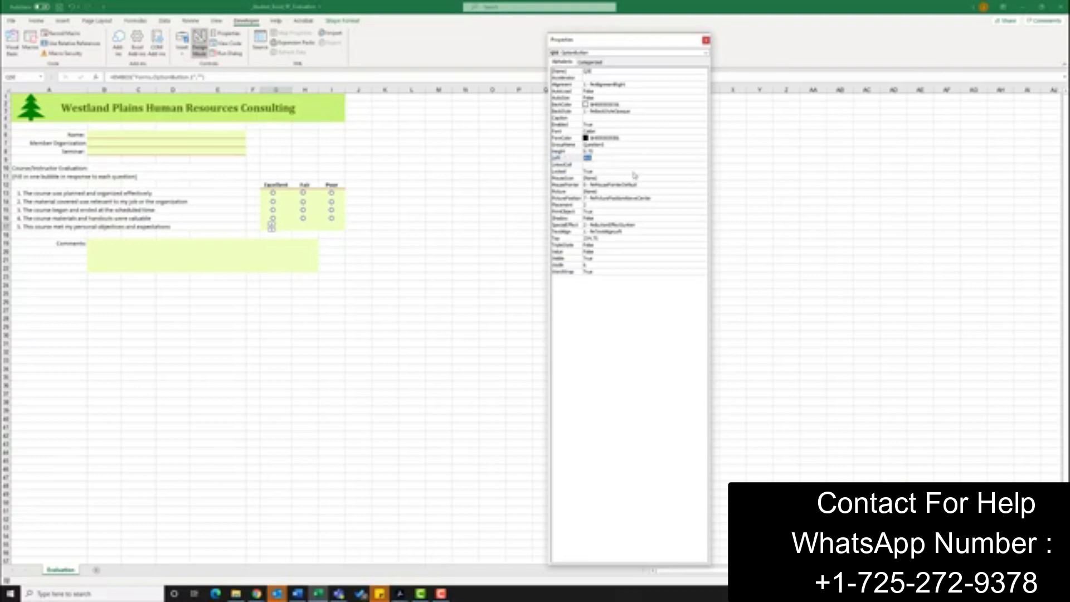
type("6")
- Set the option button's Top to 224.75 and its Width to 6.75
left_click(595, 240)
left_click_drag(601, 239, 574, 239)
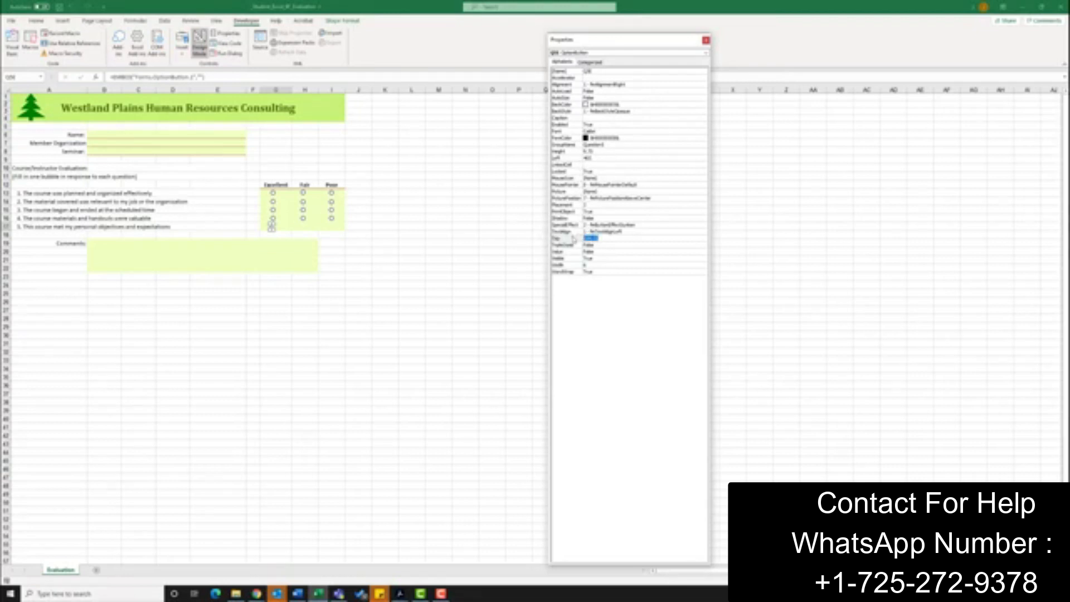
type("23")
left_click(596, 266)
left_click_drag(591, 266, 581, 266)
- Set the option button's SpecialEffect to flat, then close the properties and deselect it
left_click(635, 224)
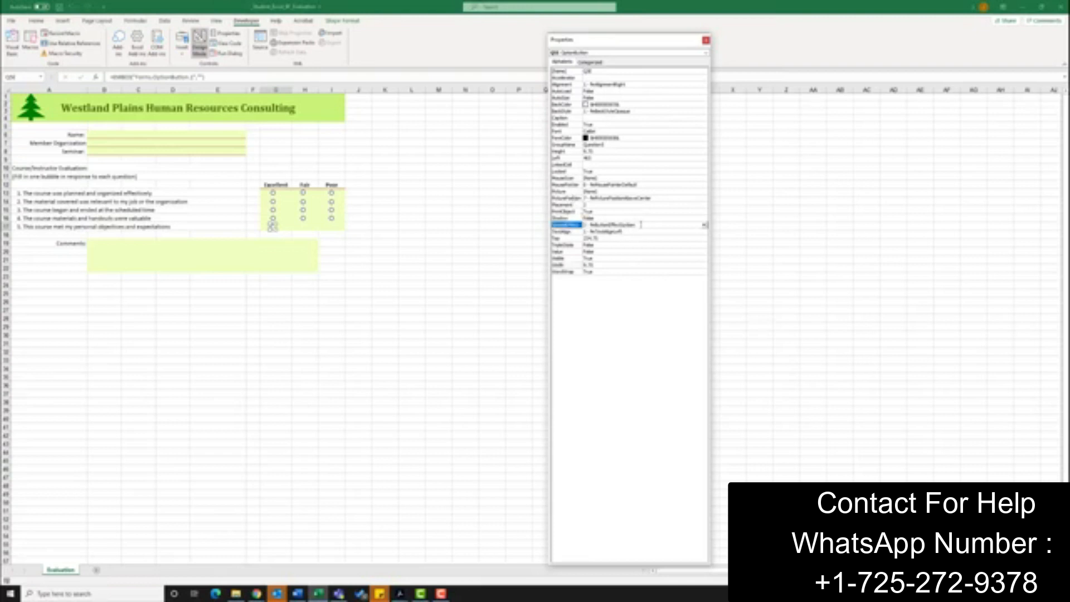
left_click(705, 226)
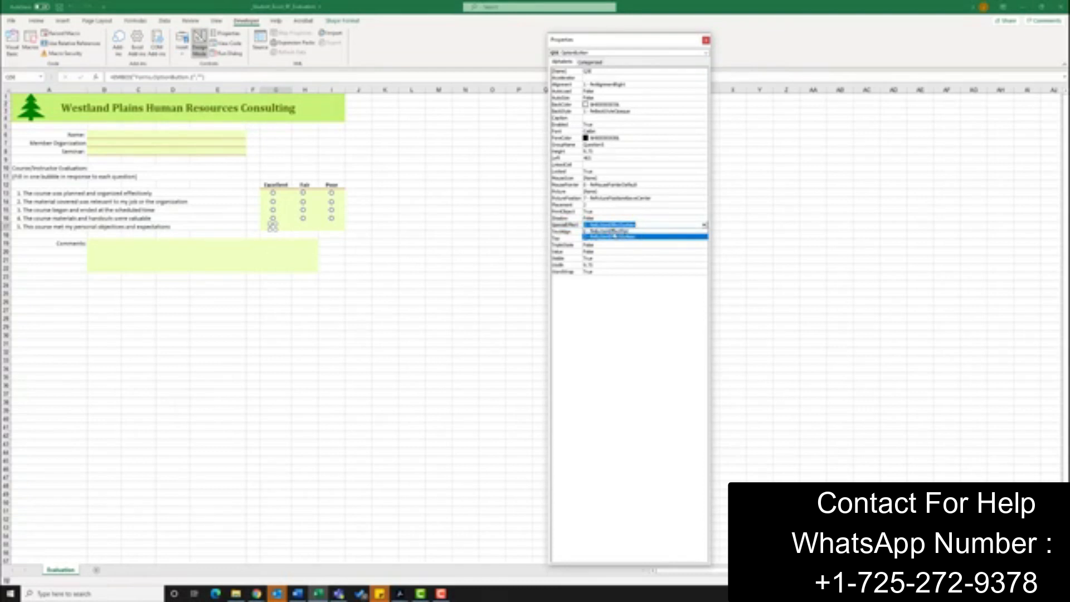
left_click(615, 237)
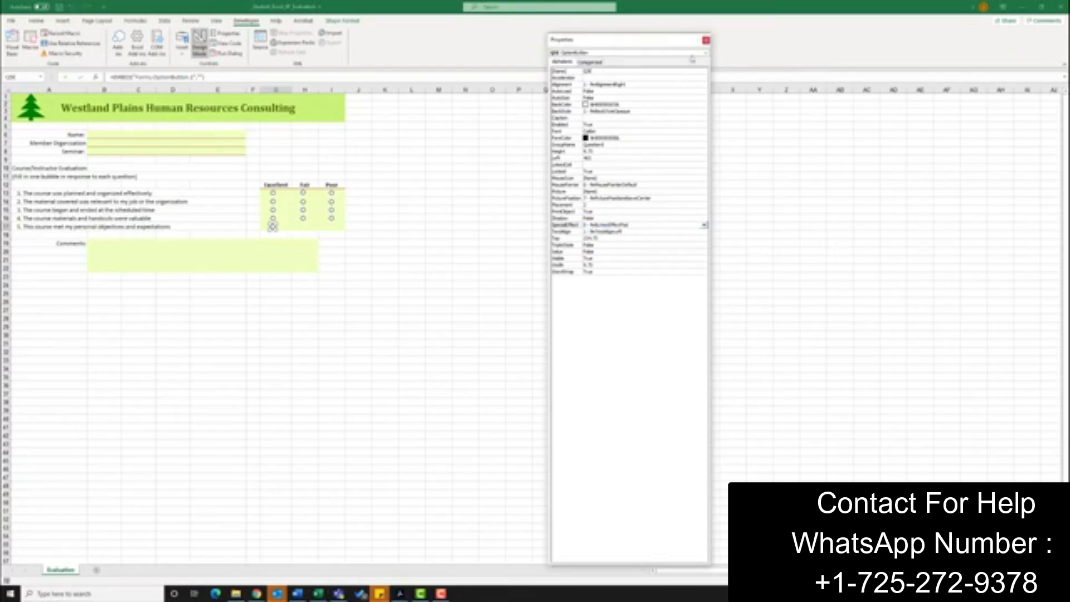
left_click(706, 40)
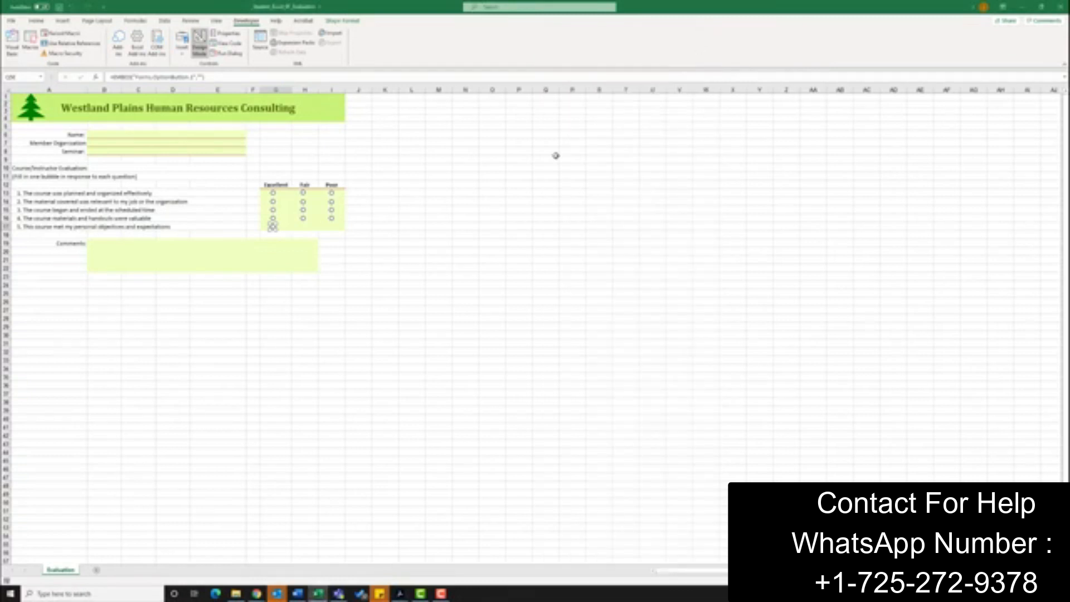
left_click(327, 154)
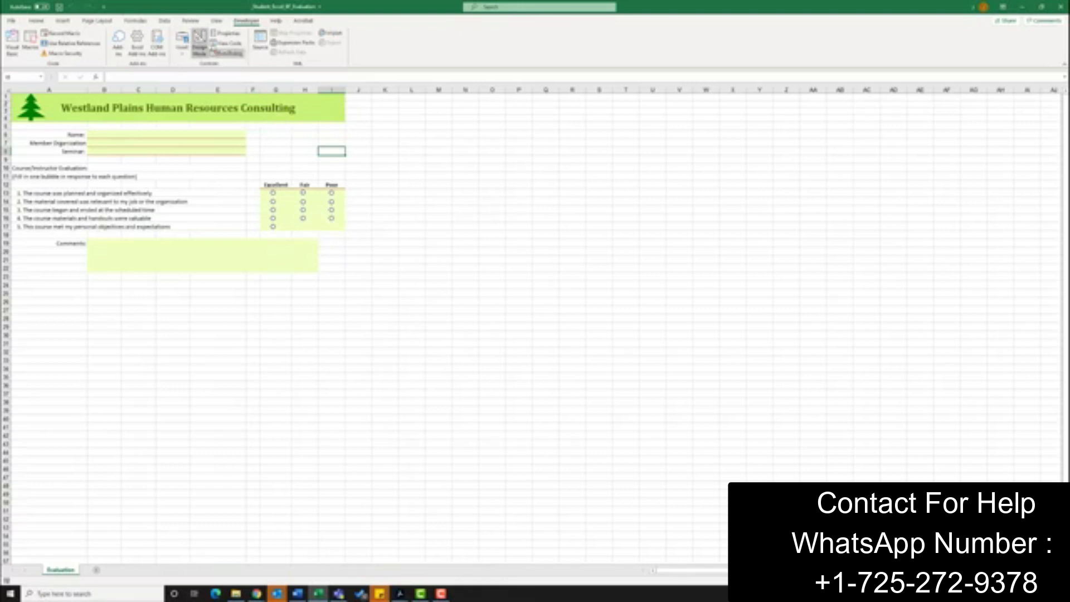
- Draw a second ActiveX option button in the Fair column for question 5
left_click(182, 44)
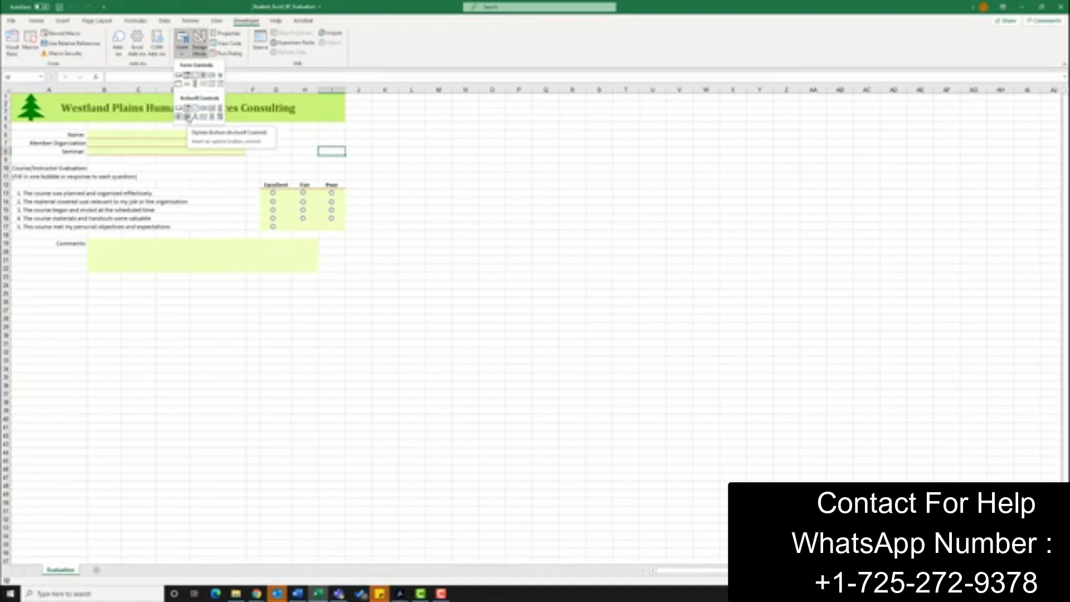
left_click(188, 118)
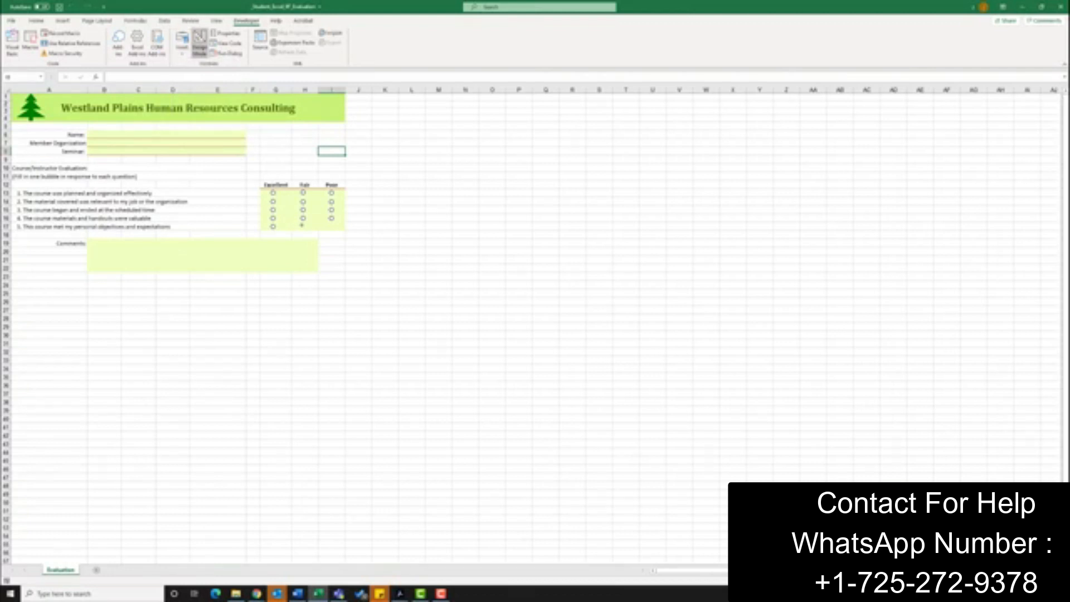
left_click_drag(301, 226, 362, 237)
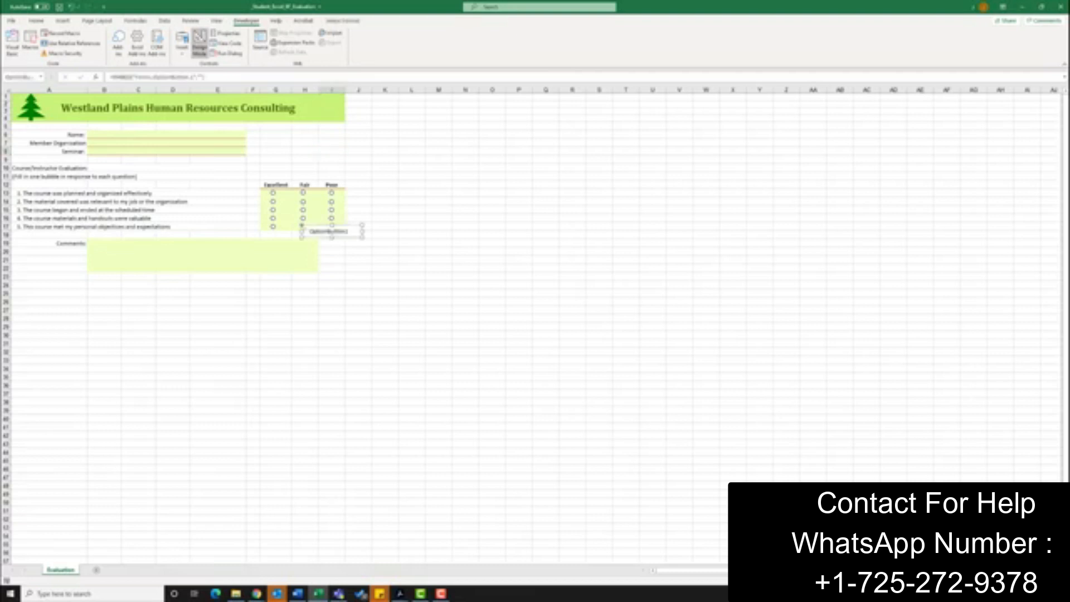
- Open the second button's properties and rename it Q5F
left_click(235, 38)
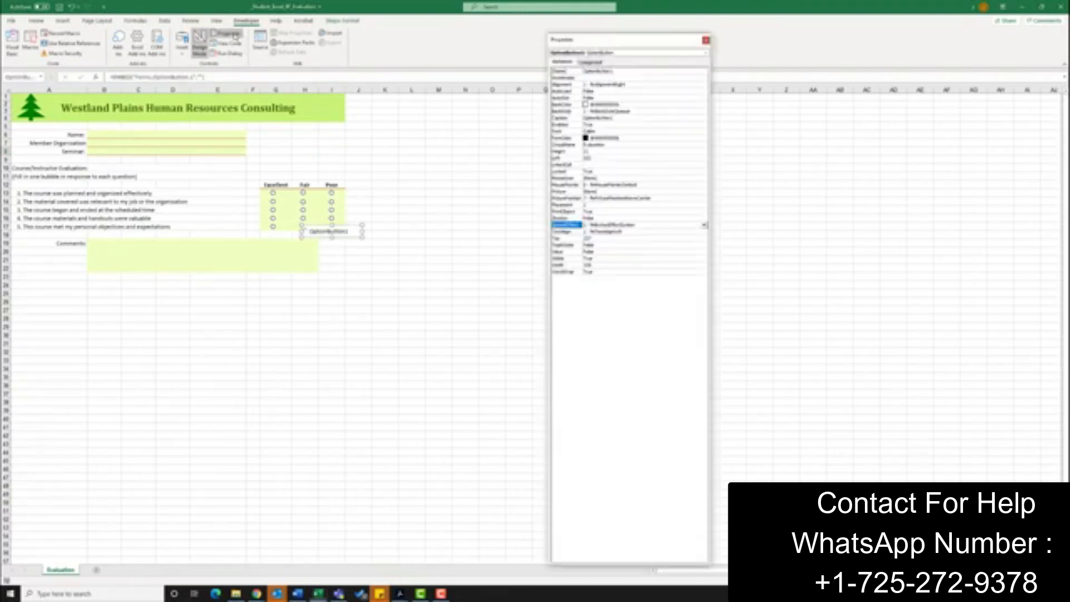
left_click(613, 71)
left_click_drag(613, 72, 583, 71)
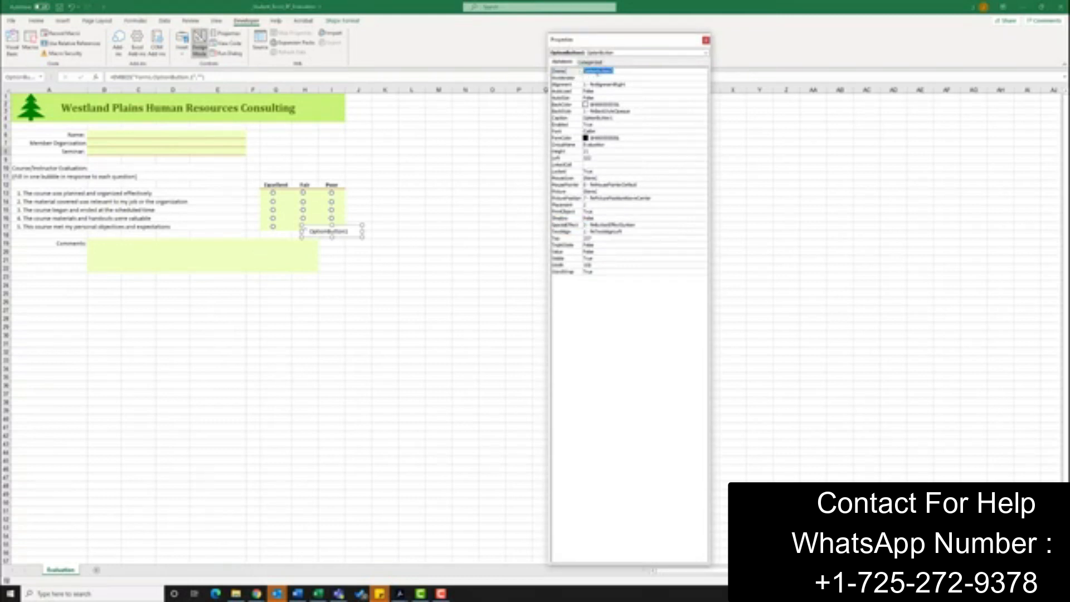
key("BackSpace")
type("Q5")
type("5")
- Clear the second button's caption
left_click(595, 118)
double_click(582, 114)
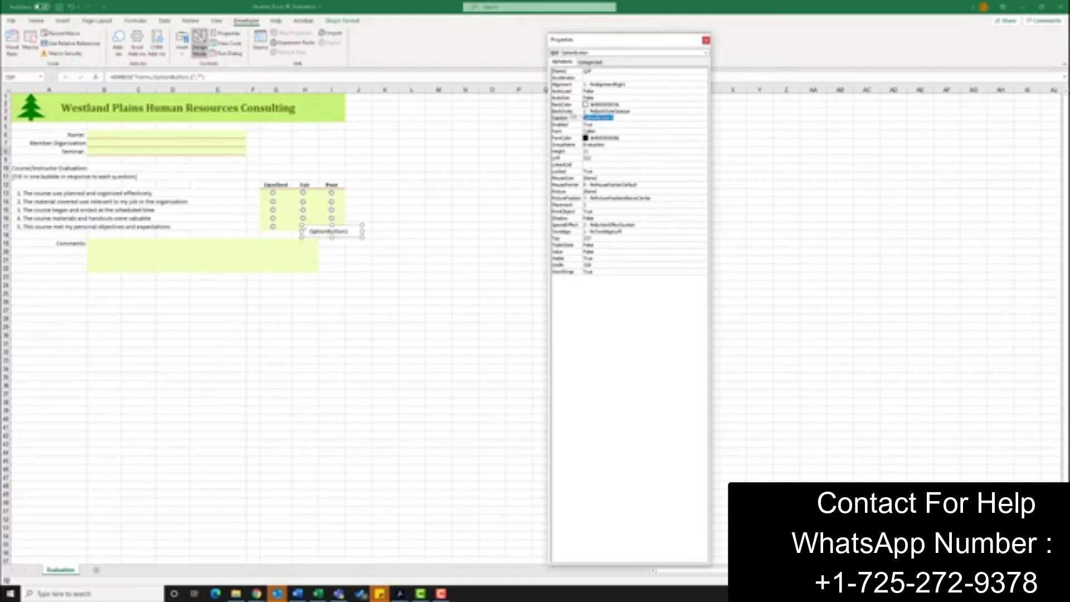
key("BackSpace")
- Set the second button's GroupName to Question5
left_click(612, 146)
double_click(612, 146)
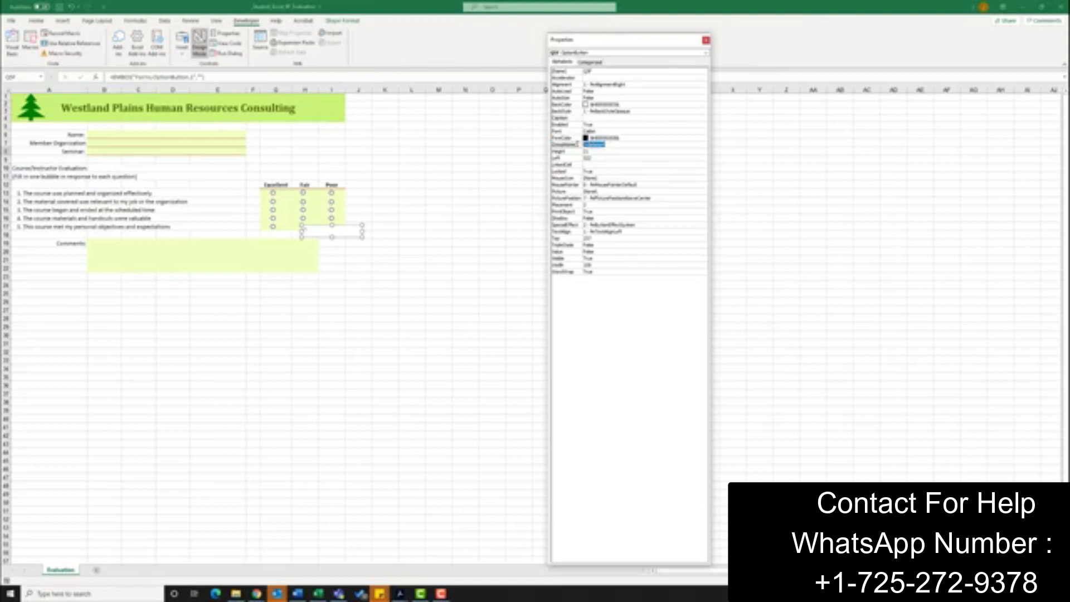
type("Question5")
- Set the second button's Height to 6.75 and edit its Left position
left_click(593, 151)
double_click(591, 151)
type("8.75")
left_click(579, 157)
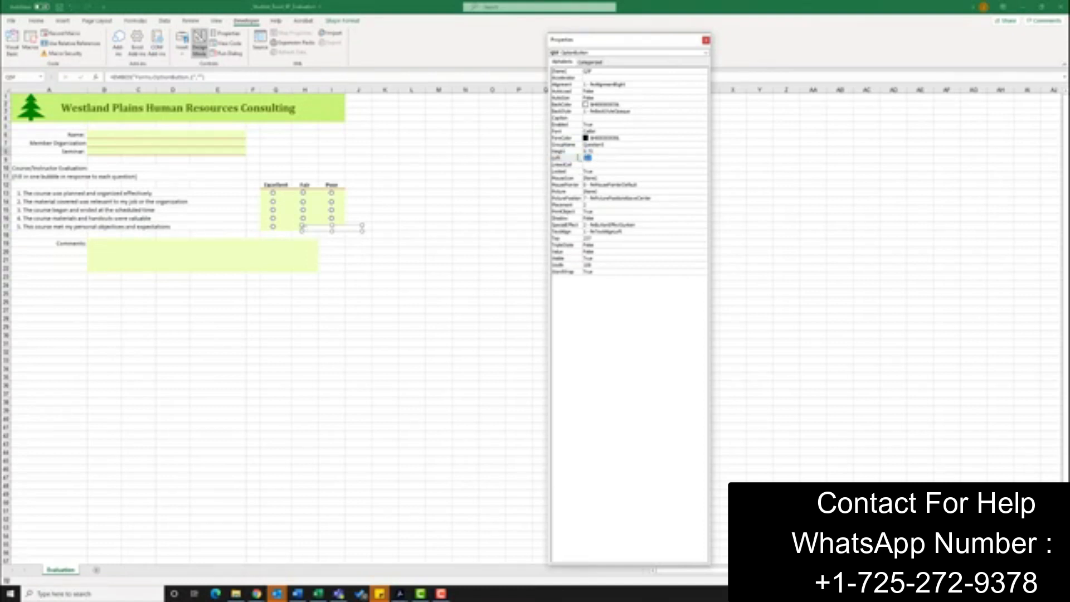
type("0")
- Set the second button's Top to 224.75 and its Width to 6.75
left_click(588, 238)
type("0")
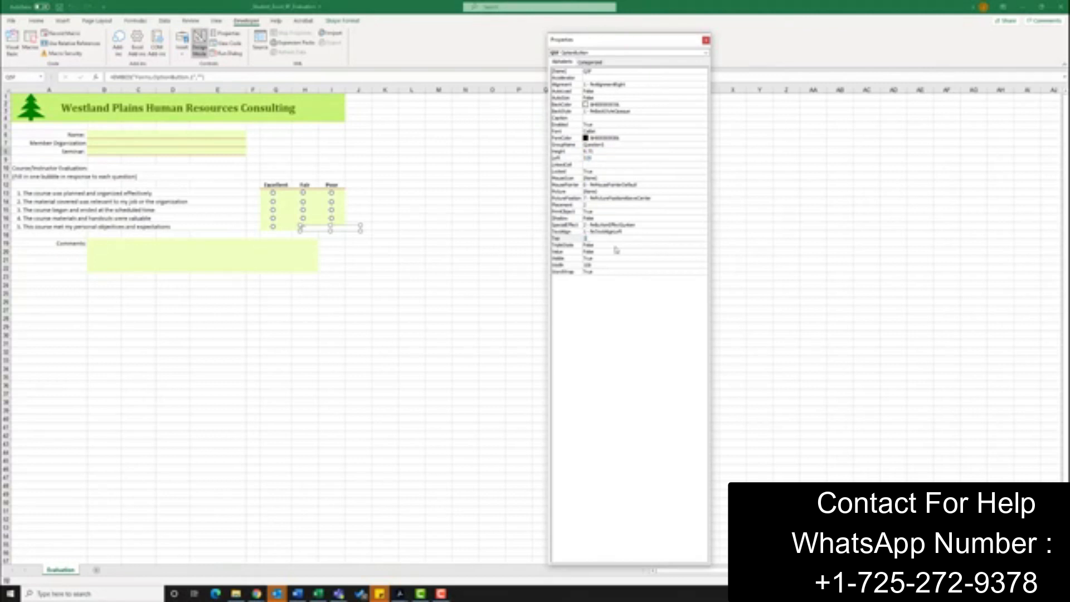
type("34.75")
left_click(608, 265)
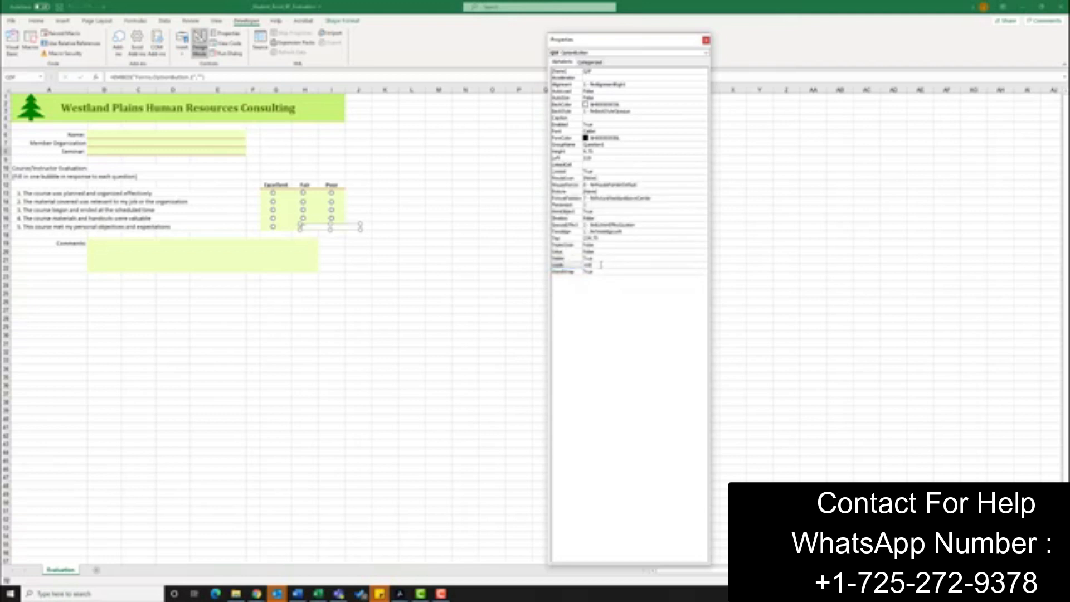
left_click(569, 265)
type("6.75")
- Set the second button's SpecialEffect to flat and deselect it
left_click(646, 226)
left_click(705, 225)
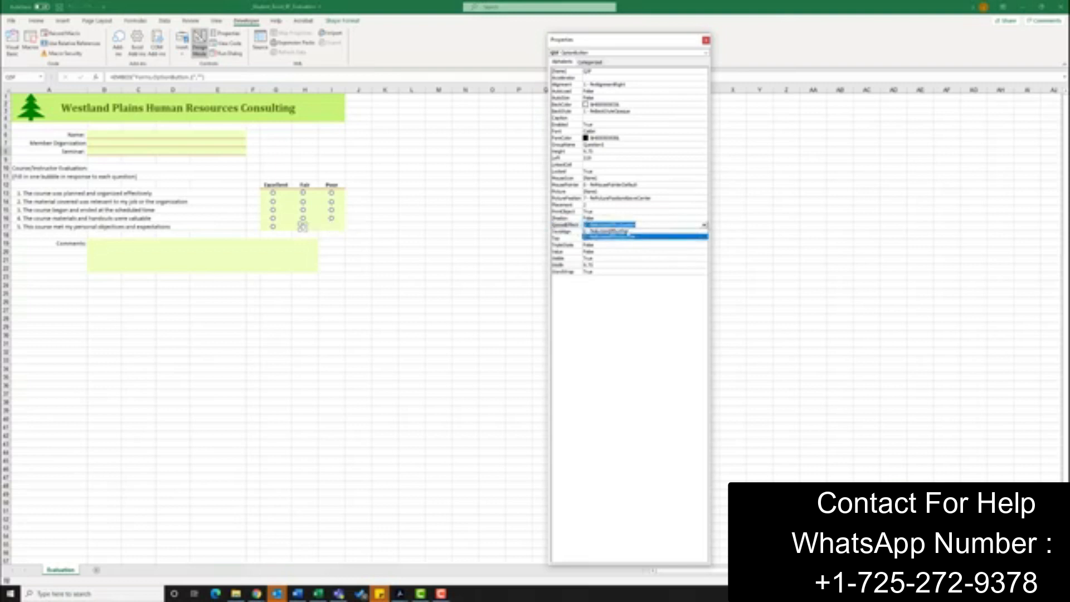
left_click(625, 231)
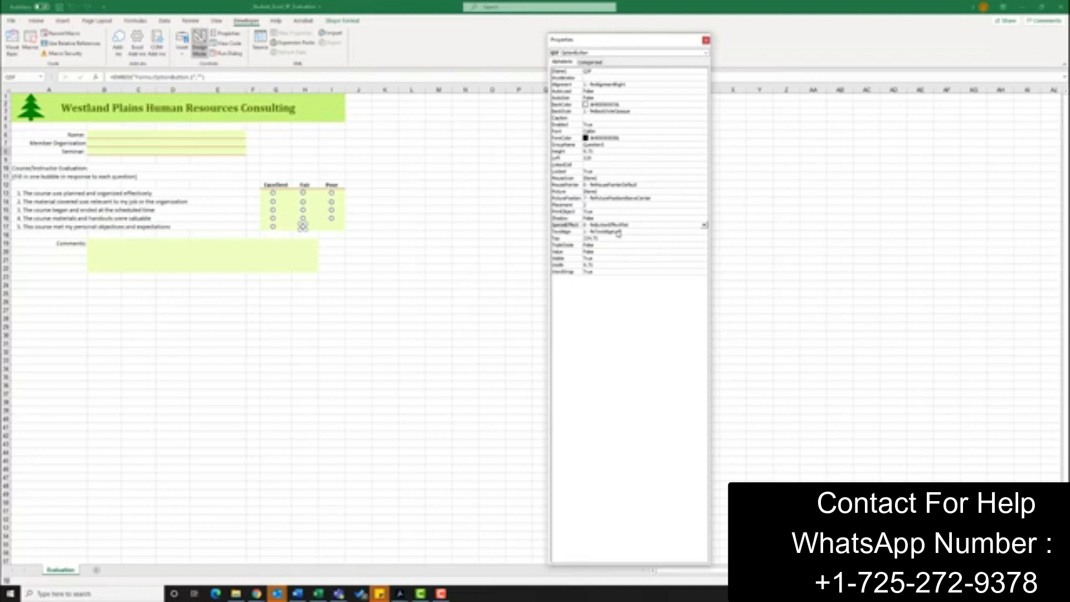
left_click(370, 225)
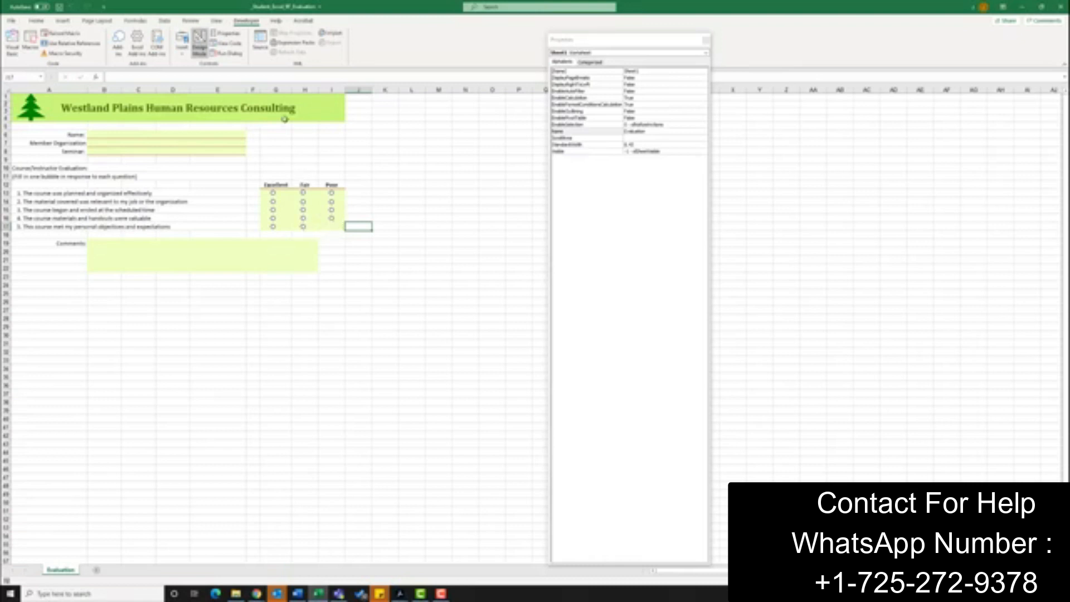
- Draw a third ActiveX option button in the Poor column for question 5
left_click(182, 55)
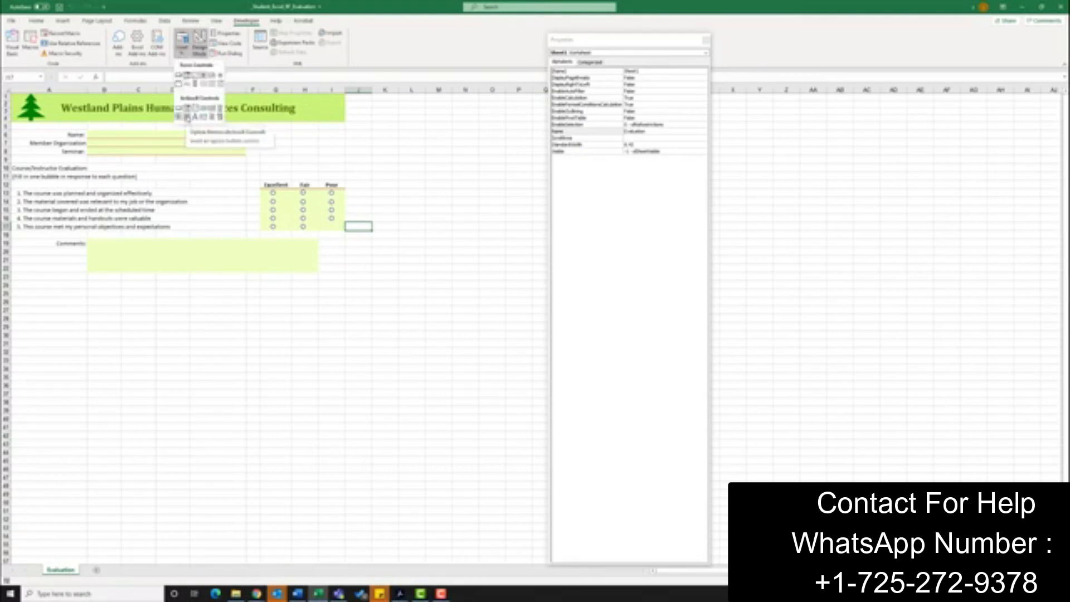
left_click(188, 118)
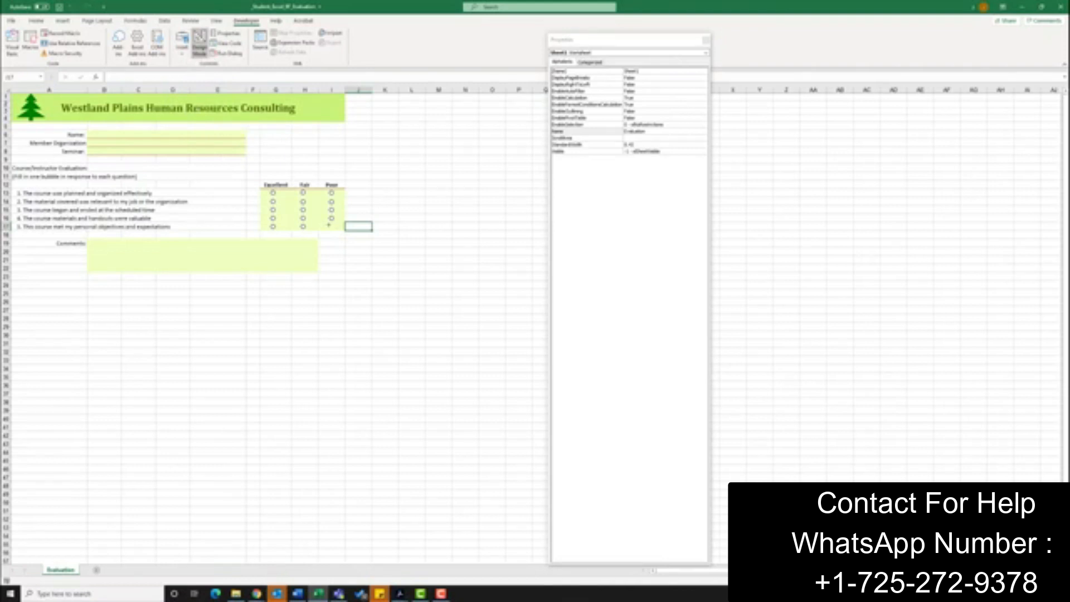
left_click_drag(329, 225, 389, 237)
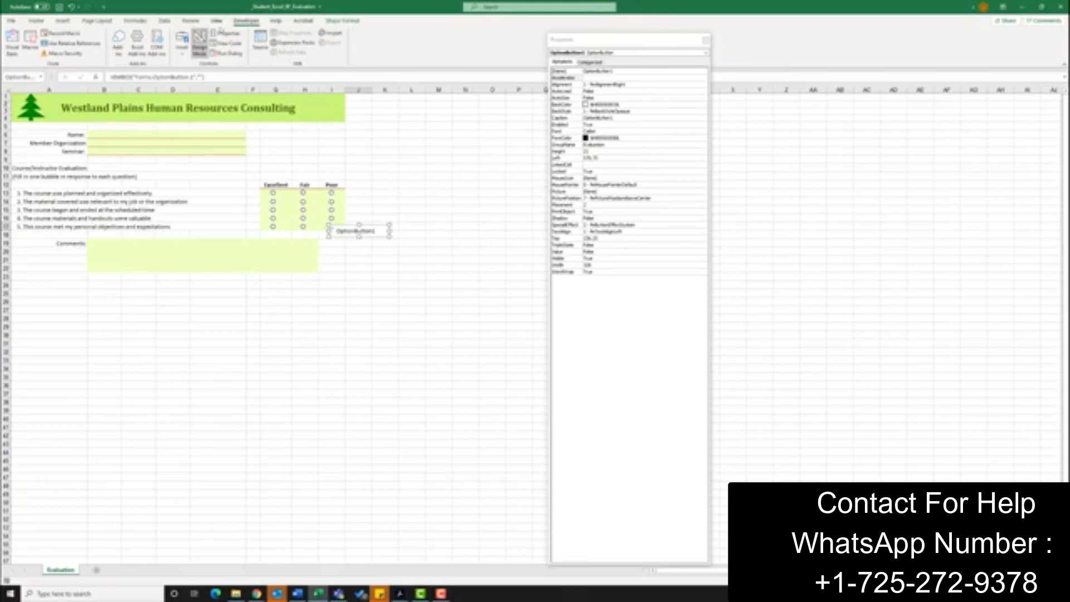
- Name the third option button Q5P and clear its caption text
left_click(620, 71)
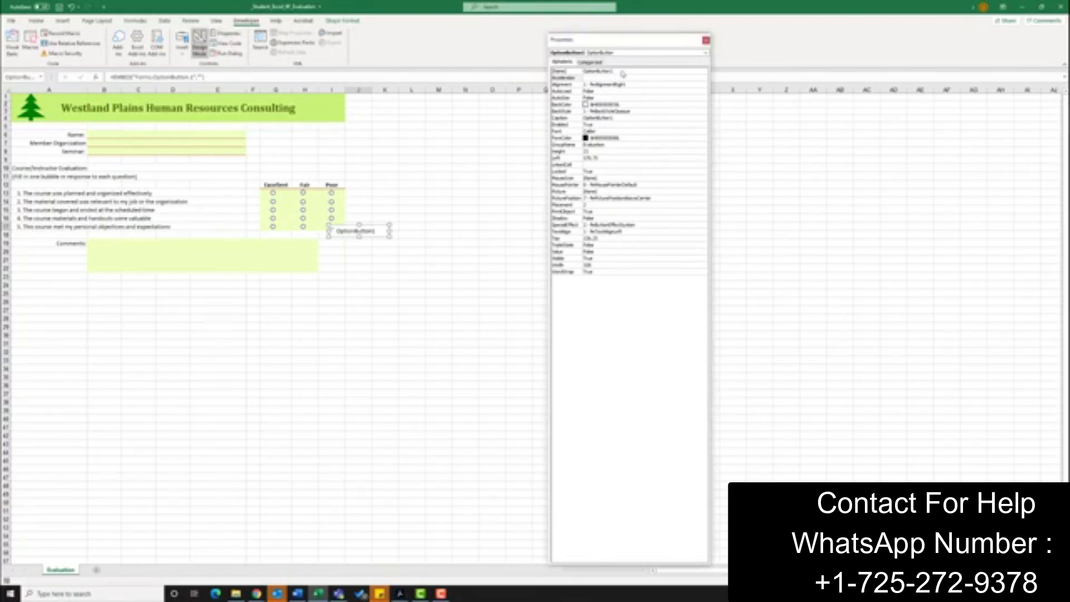
left_click_drag(618, 71, 584, 71)
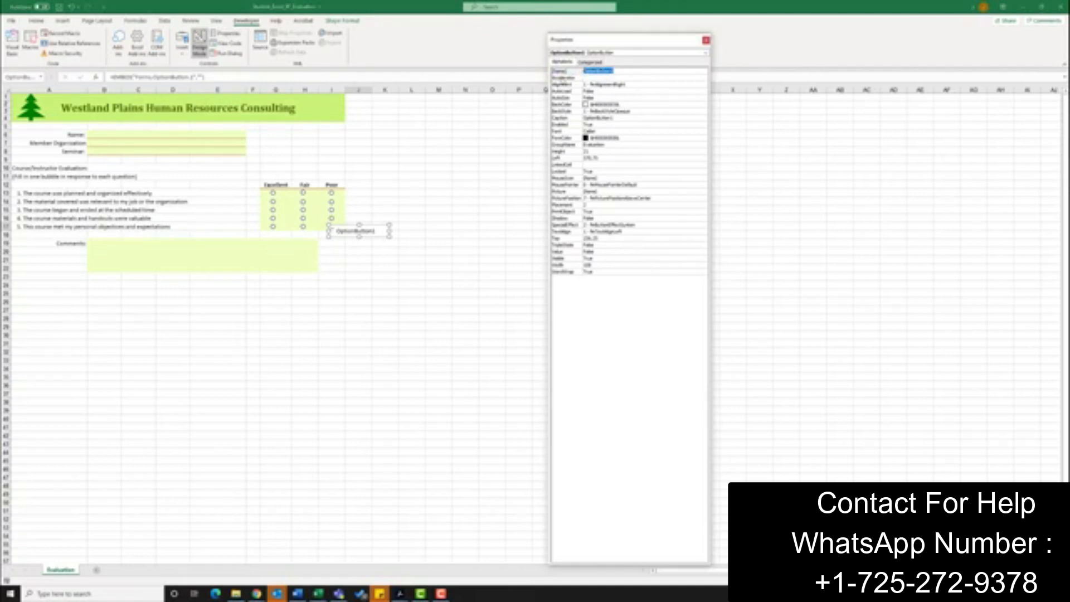
type("Q5P")
left_click(589, 119)
double_click(591, 118)
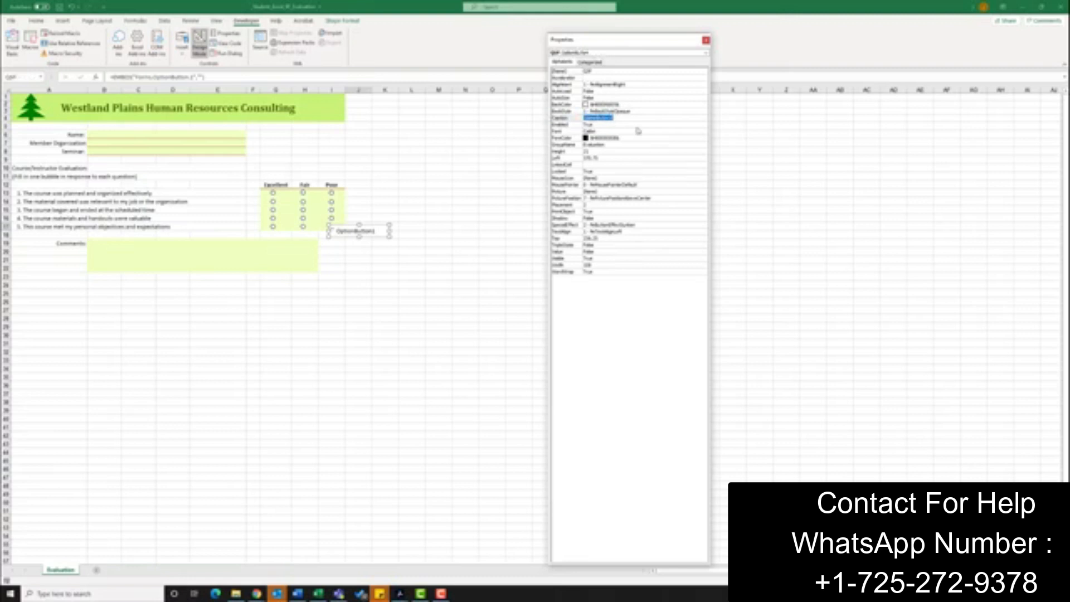
key("BackSpace")
- Set the third button's GroupName to Question5 and its Height to 6.75
left_click(606, 145)
double_click(607, 144)
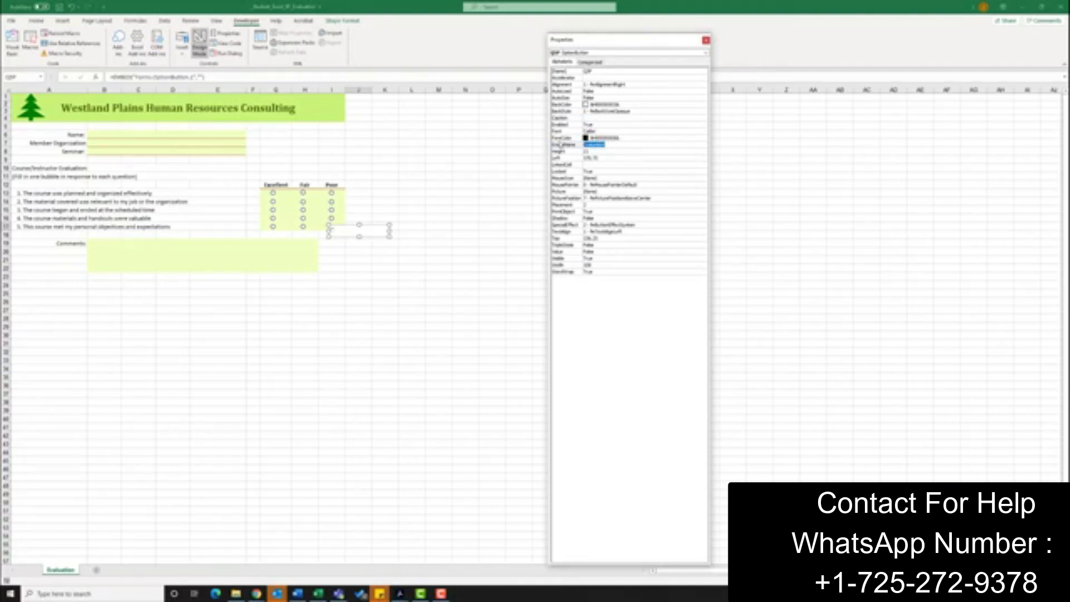
type("Q5")
type("uestion5")
left_click(560, 144)
left_click(575, 153)
type("6.75")
- Set the third button's Left to 176, Top to 224.75 and Width to 6.75
left_click(580, 158)
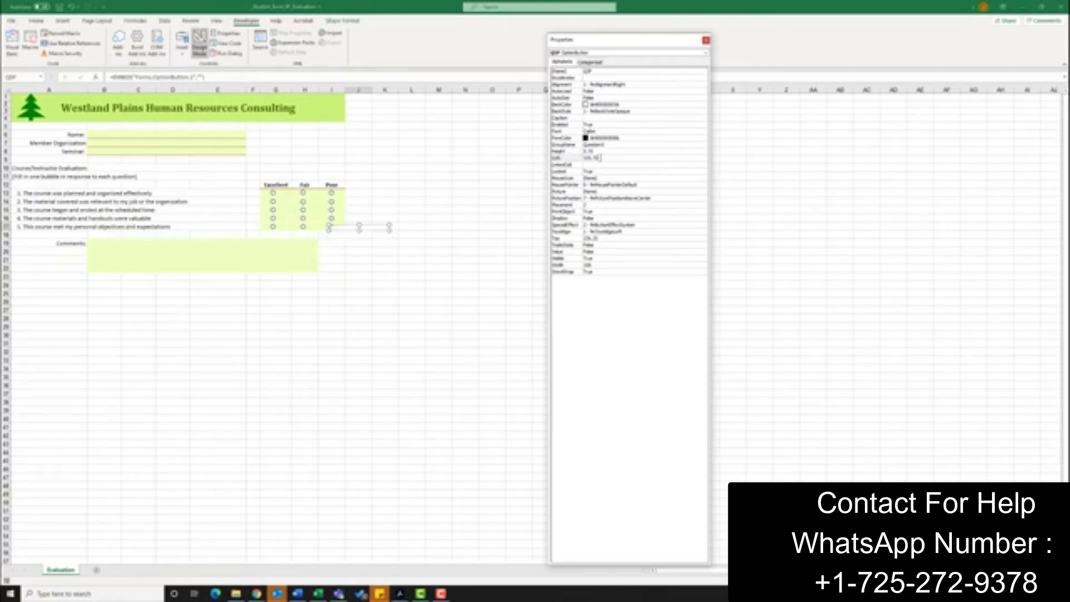
type("176")
left_click(567, 238)
type("0")
left_click(568, 265)
type("0")
- Set the third button's SpecialEffect to flat, close the Properties window and deselect the button
left_click(634, 225)
left_click(704, 225)
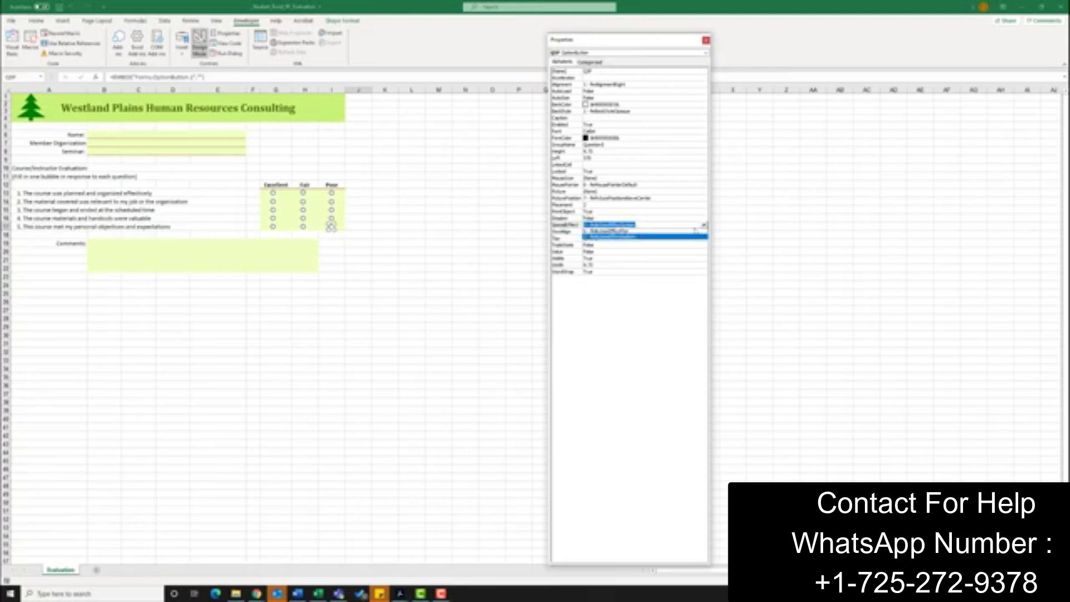
left_click(598, 238)
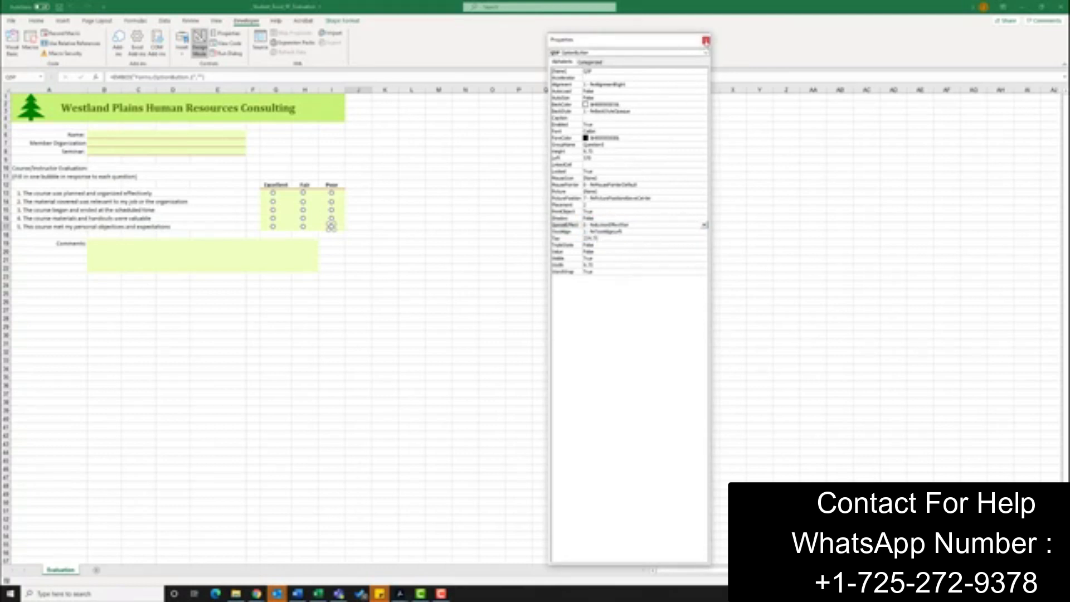
left_click(706, 40)
left_click(390, 170)
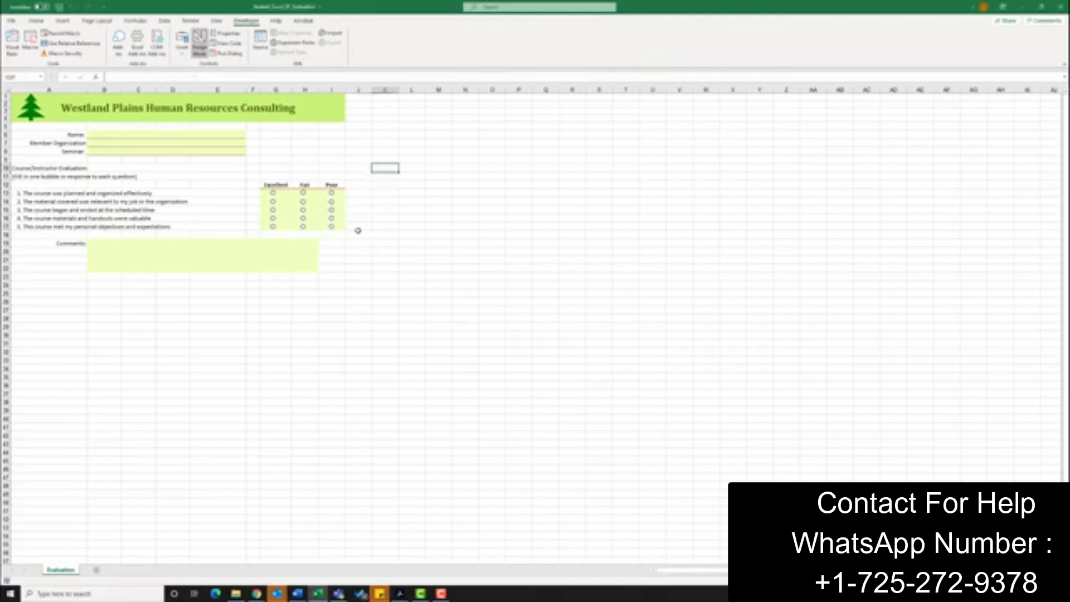